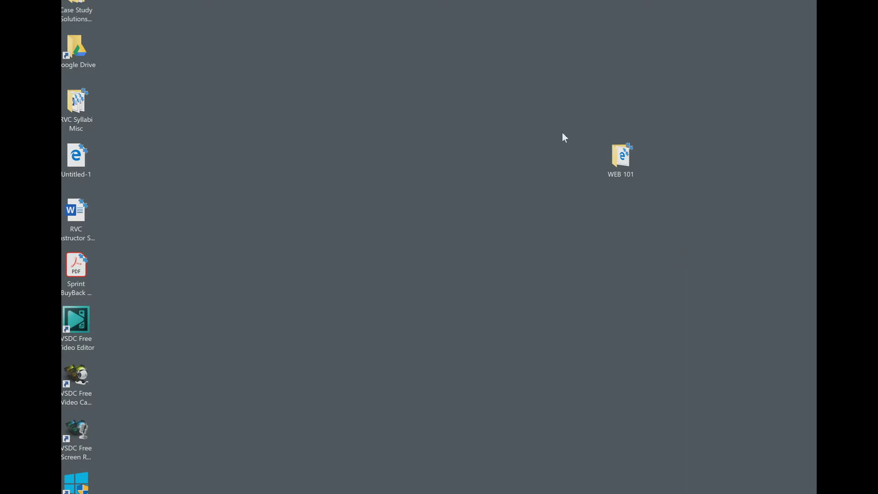
{"action": "left_click", "coordinate": [620, 158]}
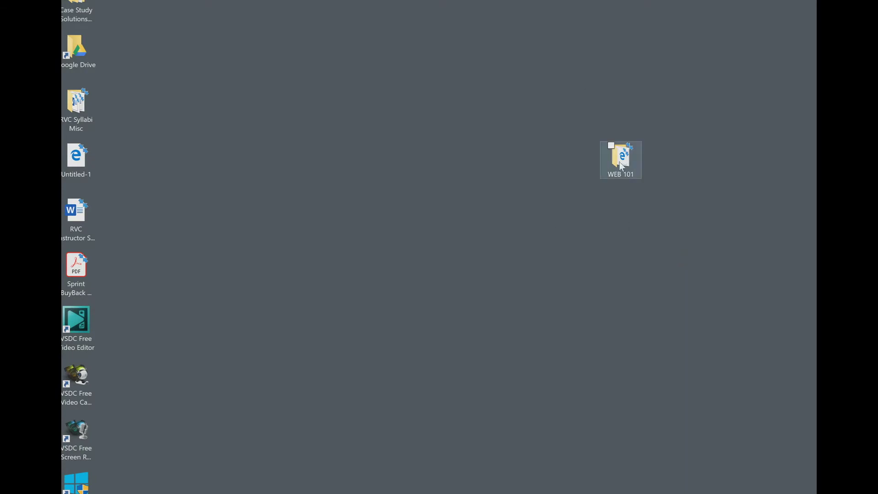
{"action": "left_click", "coordinate": [607, 199]}
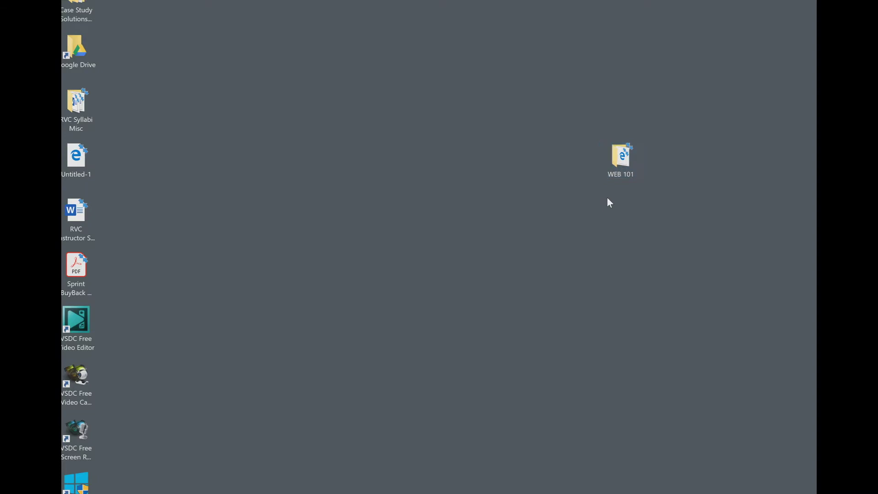
Step: Switch to the WEB-101 course page in the browser and download the "Student Files to Download and KEEP" file
{"action": "key", "text": "alt+Tab"}
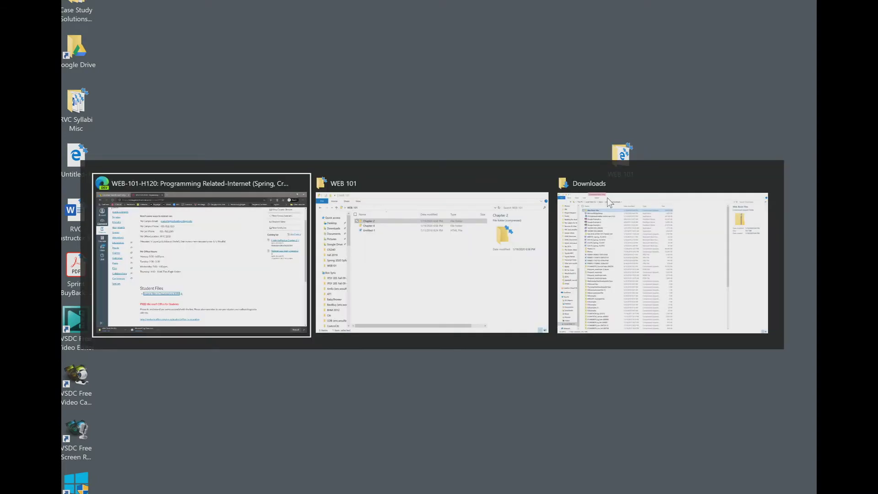
{"action": "scroll", "coordinate": [414, 192], "scroll_direction": "down", "scroll_amount": 1}
{"action": "scroll", "coordinate": [416, 284], "scroll_direction": "down", "scroll_amount": 1}
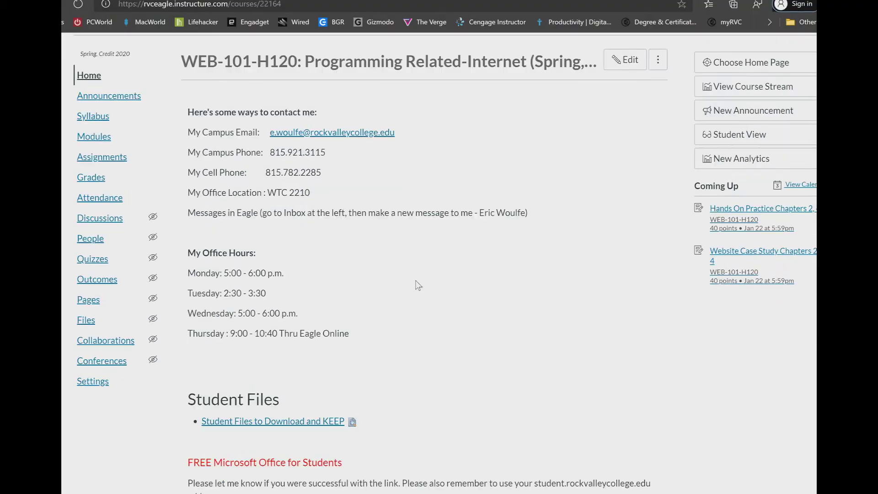
{"action": "left_click", "coordinate": [298, 424]}
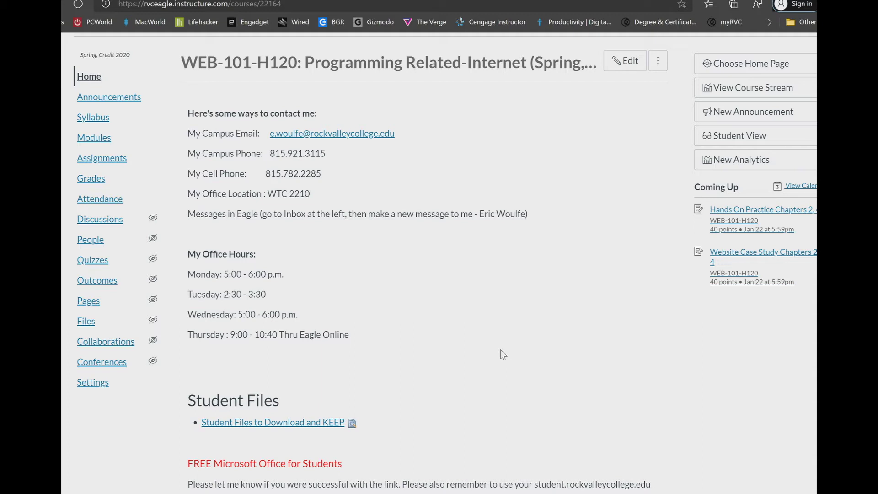
Step: Copy the Web Book Files zip from the Downloads folder in File Explorer into the WEB 101 folder
{"action": "key", "text": "alt+Tab"}
{"action": "key", "text": "alt+Tab"}
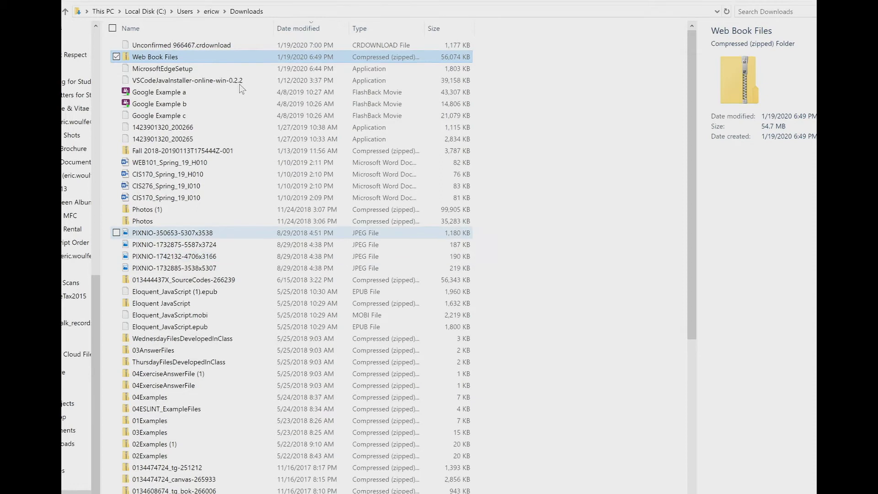
{"action": "scroll", "coordinate": [254, 74], "scroll_direction": "down", "scroll_amount": 4}
{"action": "scroll", "coordinate": [253, 75], "scroll_direction": "up", "scroll_amount": 4}
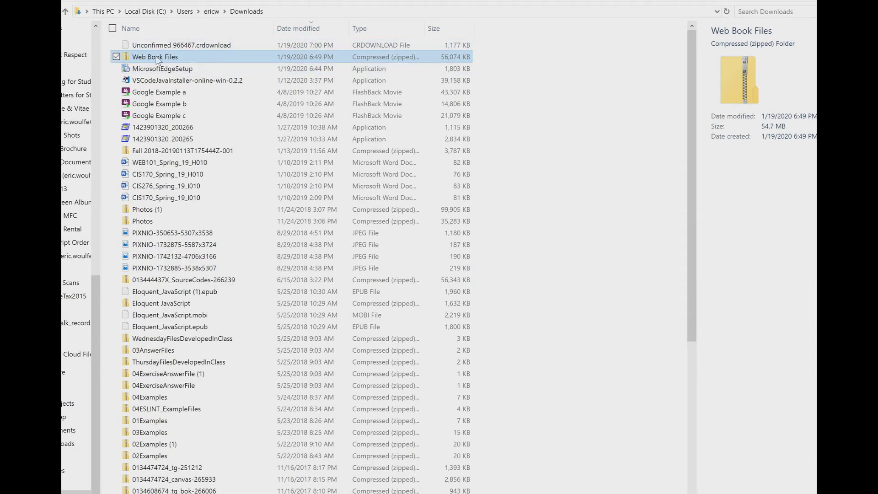
{"action": "left_click", "coordinate": [240, 89]}
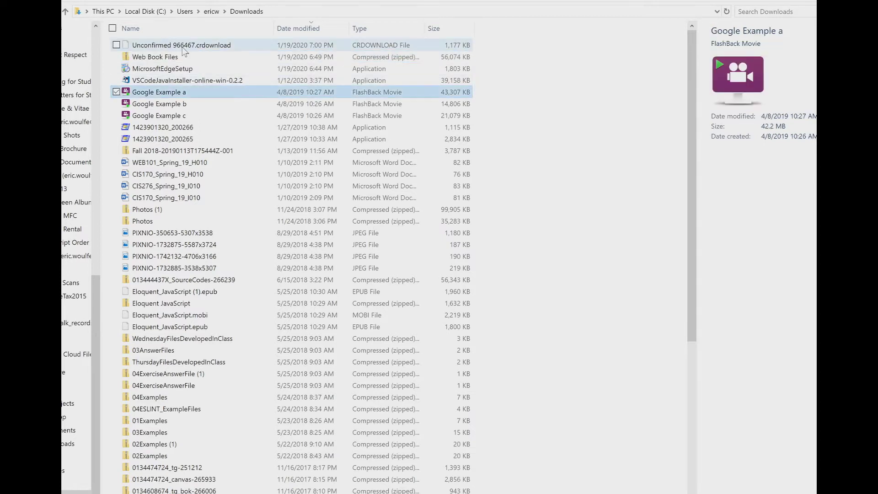
{"action": "left_click", "coordinate": [175, 61]}
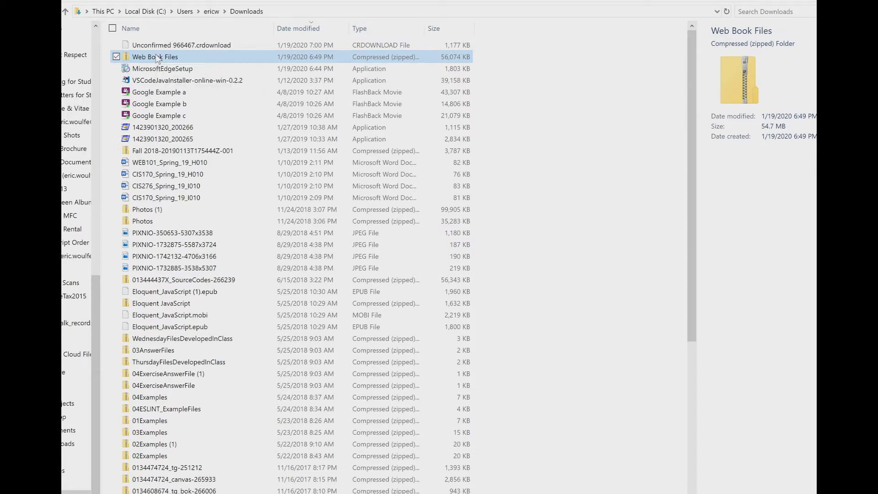
{"action": "key", "text": "alt+Tab"}
{"action": "key", "text": "alt+Tab"}
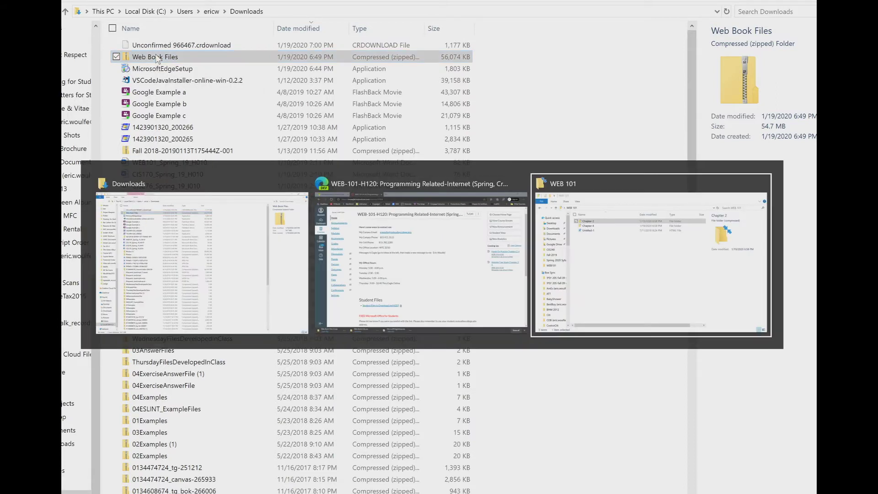
{"action": "left_click", "coordinate": [251, 144]}
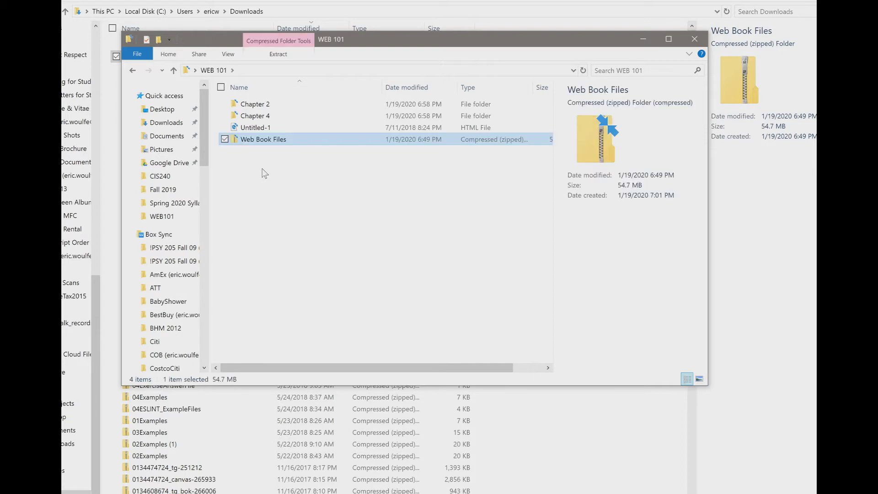
{"action": "left_click", "coordinate": [264, 173]}
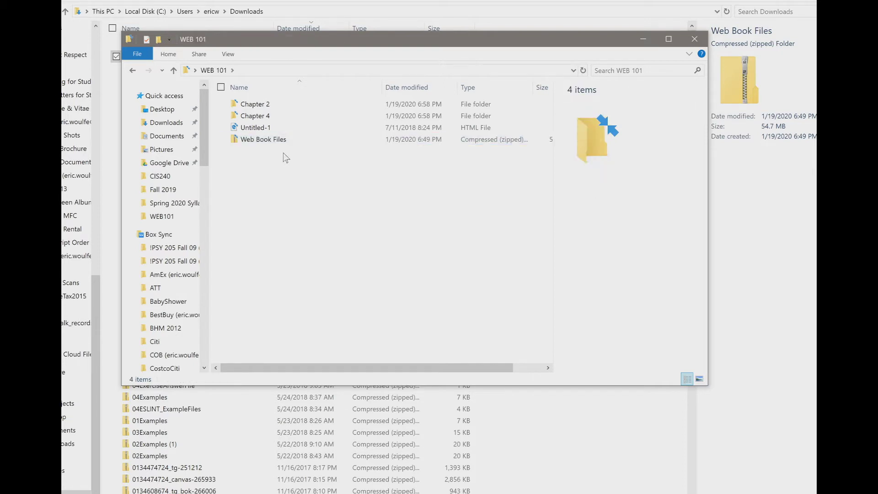
{"action": "left_click", "coordinate": [279, 141]}
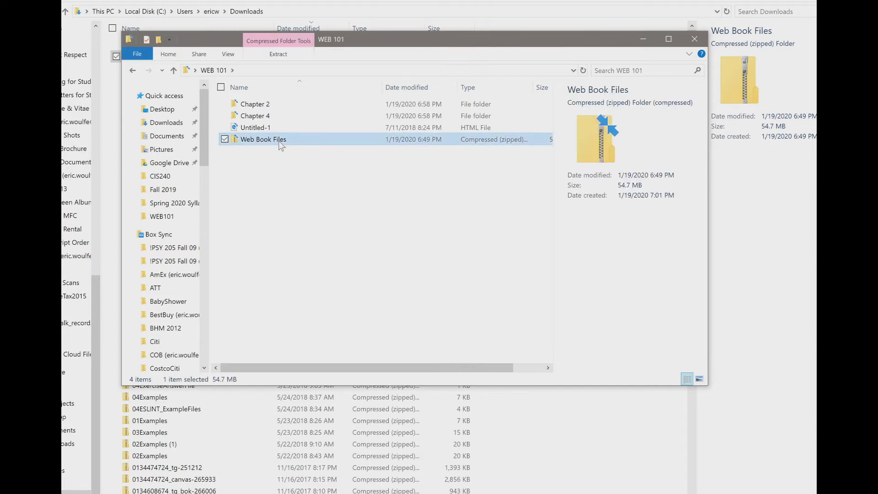
{"action": "left_click", "coordinate": [278, 140]}
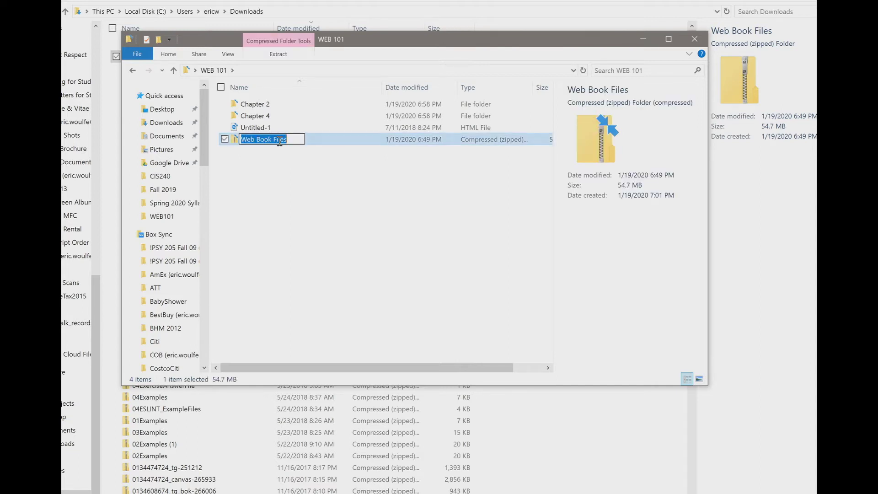
{"action": "left_click", "coordinate": [280, 140]}
{"action": "left_click", "coordinate": [267, 198]}
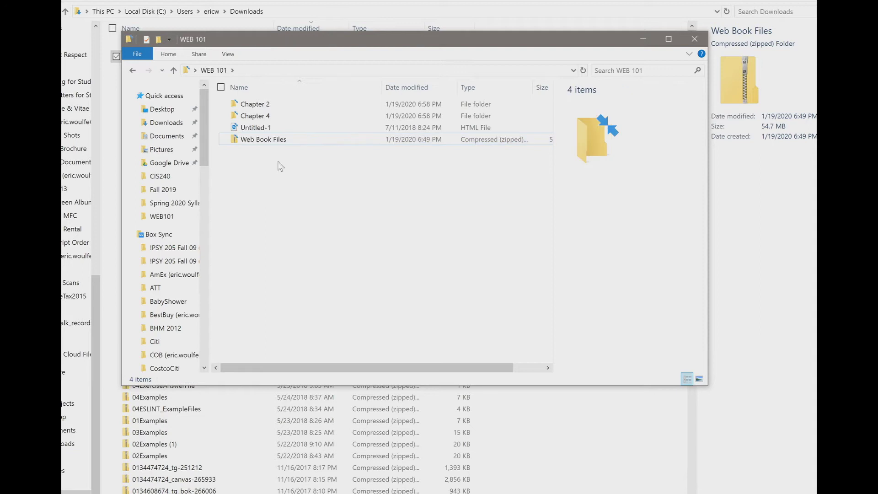
{"action": "left_click", "coordinate": [265, 142]}
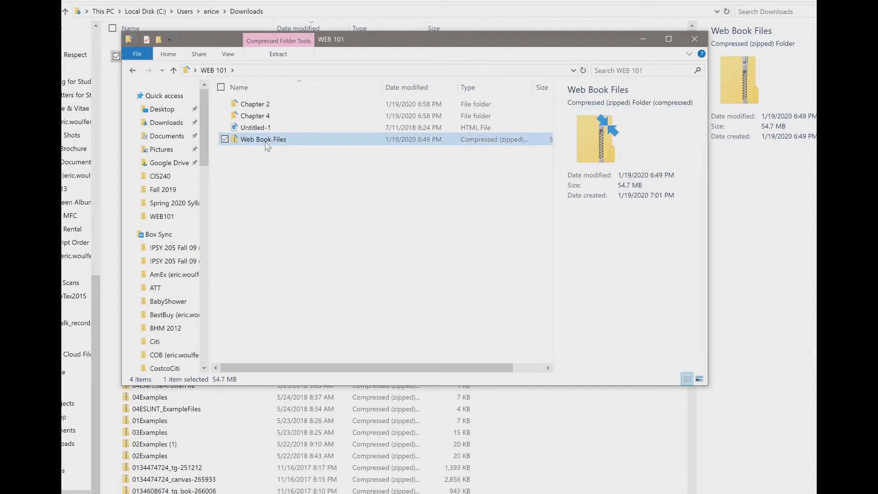
{"action": "left_click", "coordinate": [266, 142]}
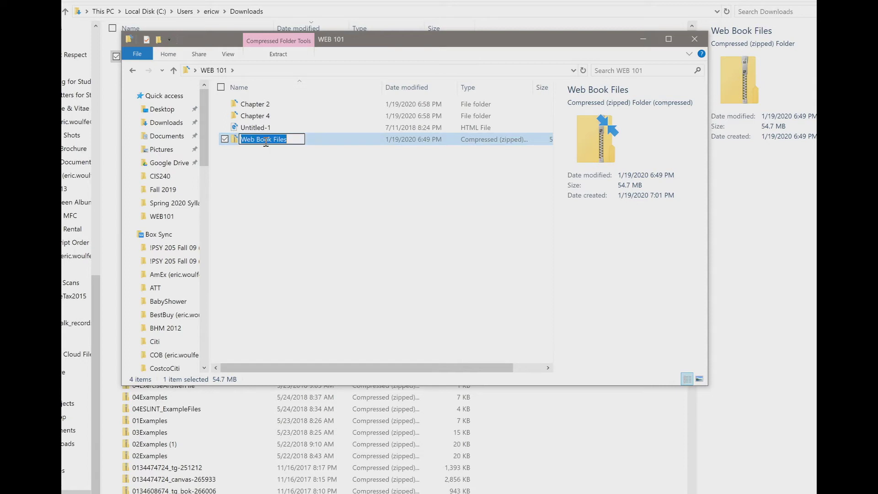
{"action": "left_click", "coordinate": [269, 178]}
Step: Extract all contents of the Web Book Files zip into the suggested Web Book Files folder inside WEB 101
{"action": "left_click", "coordinate": [267, 139]}
{"action": "right_click", "coordinate": [267, 139]}
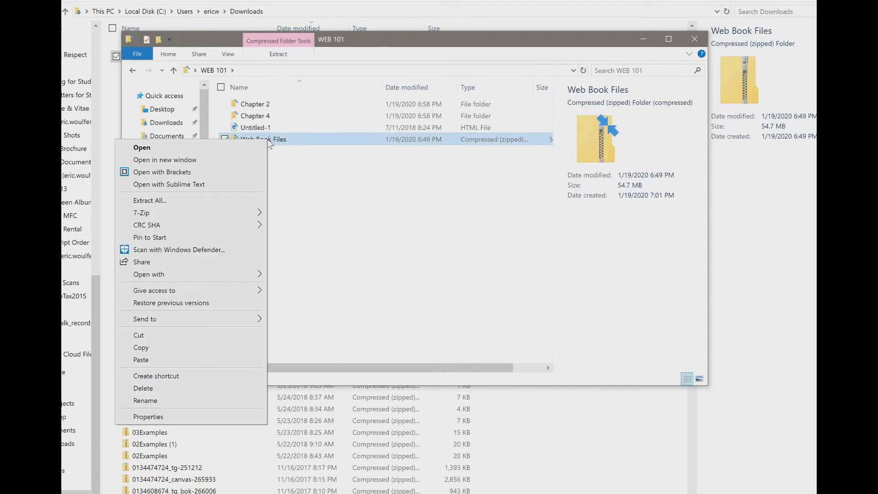
{"action": "left_click", "coordinate": [216, 204]}
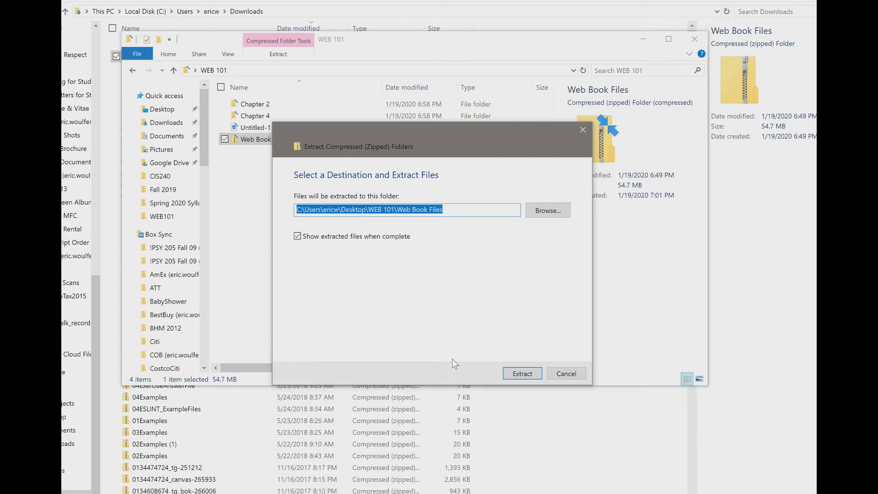
{"action": "left_click", "coordinate": [524, 371]}
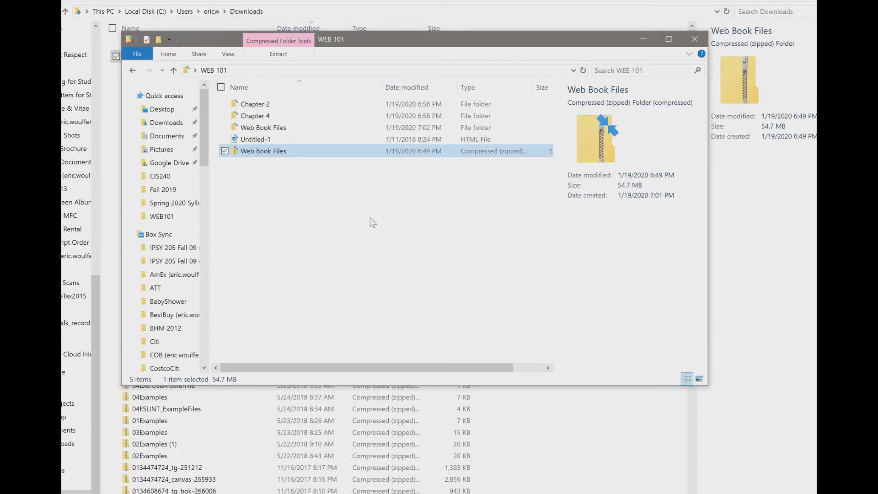
Step: Delete the compressed Web Book Files zip from the WEB 101 folder, keeping the extracted folder
{"action": "left_click", "coordinate": [373, 223]}
{"action": "left_click", "coordinate": [260, 153]}
{"action": "left_click", "coordinate": [265, 160]}
{"action": "left_click", "coordinate": [265, 152]}
{"action": "right_click", "coordinate": [265, 153]}
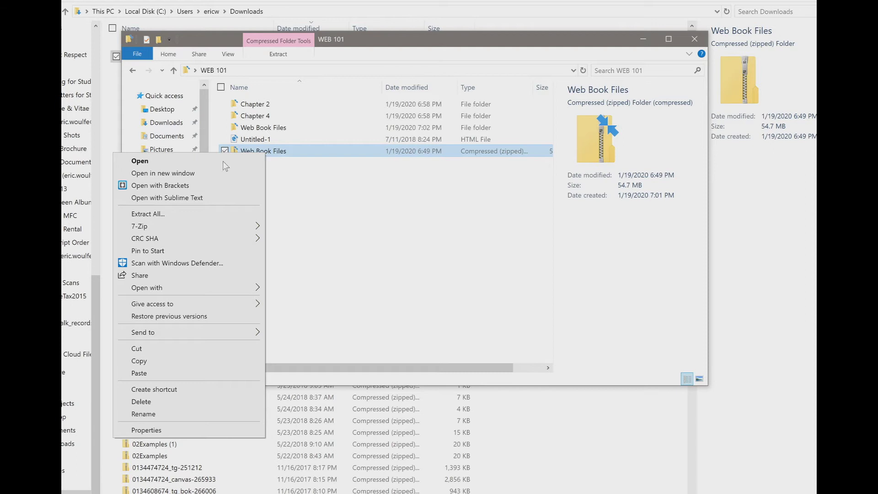
{"action": "left_click", "coordinate": [375, 238]}
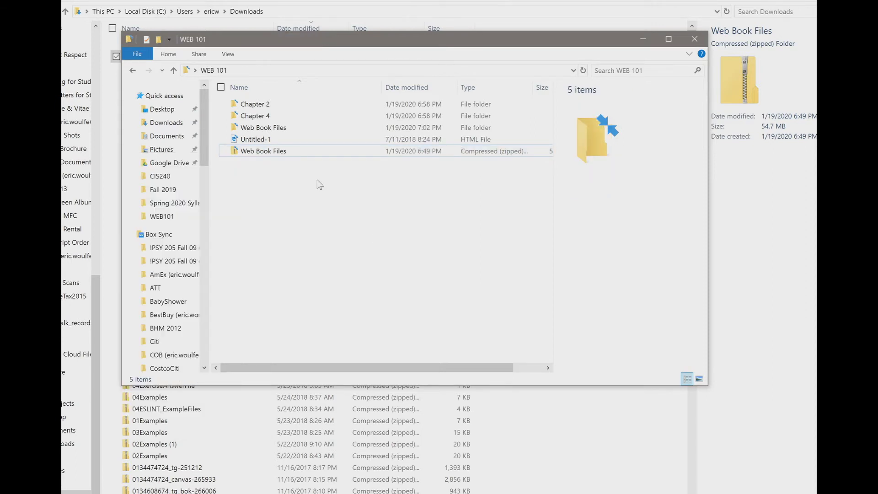
{"action": "left_click", "coordinate": [268, 152]}
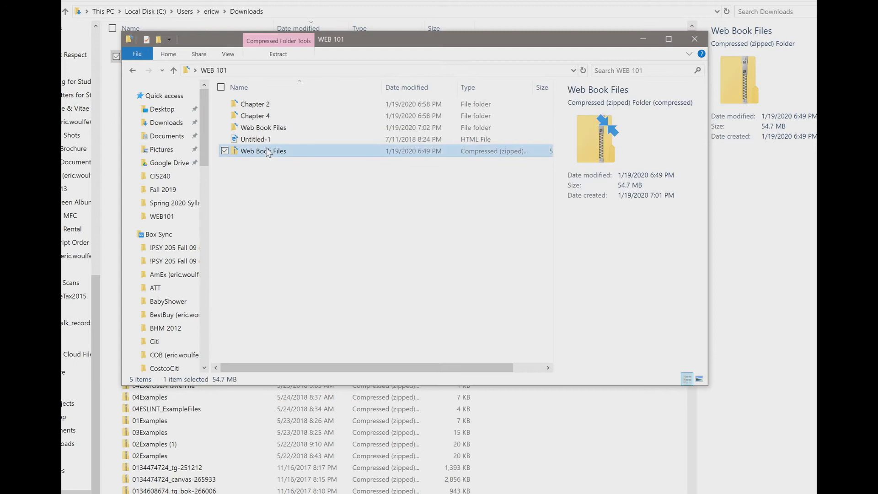
{"action": "key", "text": "Delete"}
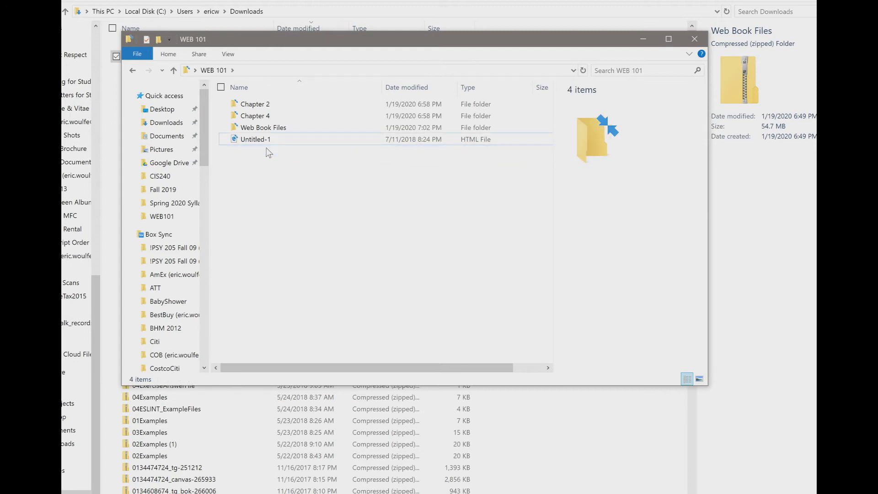
Step: Open the nested Web Book Files folder and view the contents of the chapter2 folder inside the chapter2 zip
{"action": "left_click", "coordinate": [283, 127]}
{"action": "double_click", "coordinate": [284, 129]}
{"action": "double_click", "coordinate": [271, 109]}
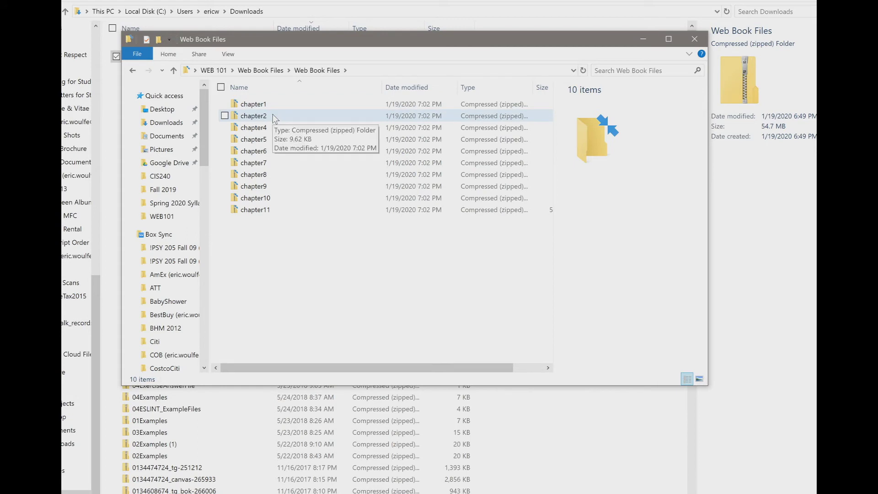
{"action": "left_click", "coordinate": [273, 128]}
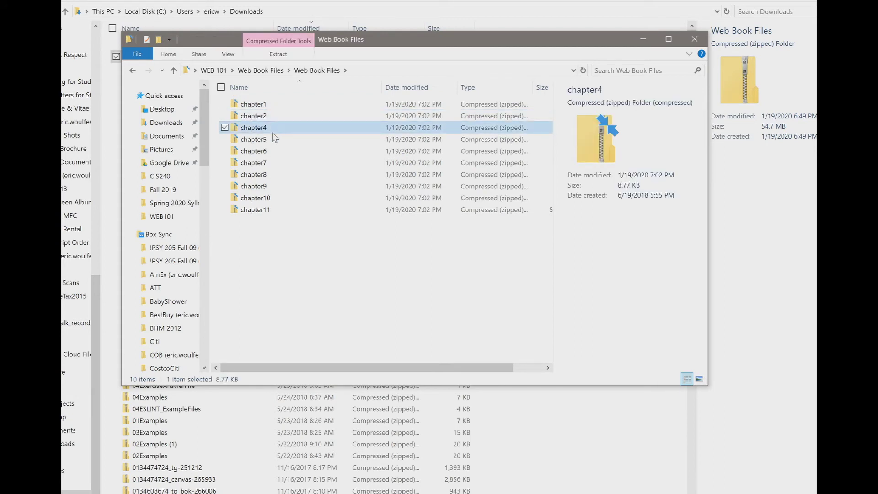
{"action": "left_click", "coordinate": [272, 138]}
{"action": "left_click", "coordinate": [274, 156]}
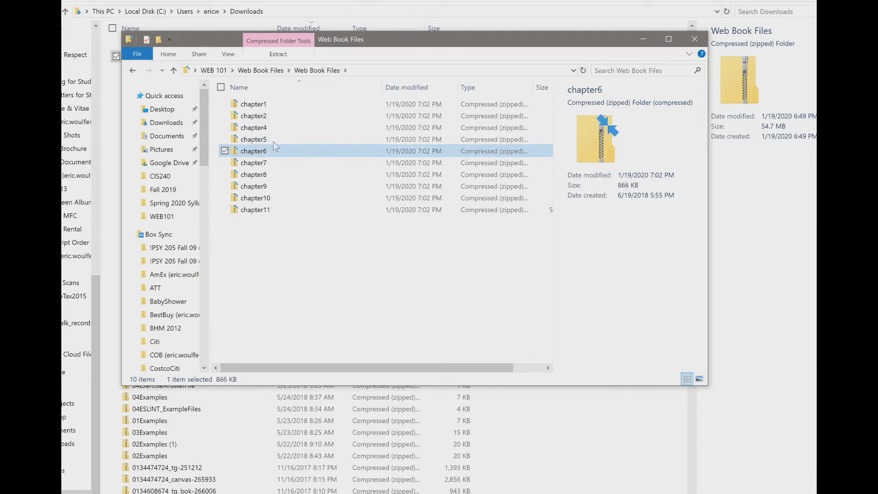
{"action": "left_click", "coordinate": [269, 117]}
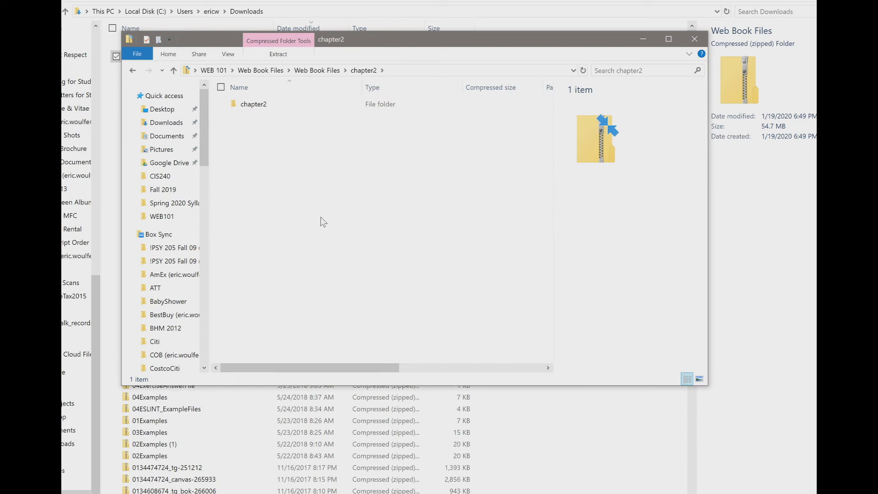
{"action": "double_click", "coordinate": [250, 105]}
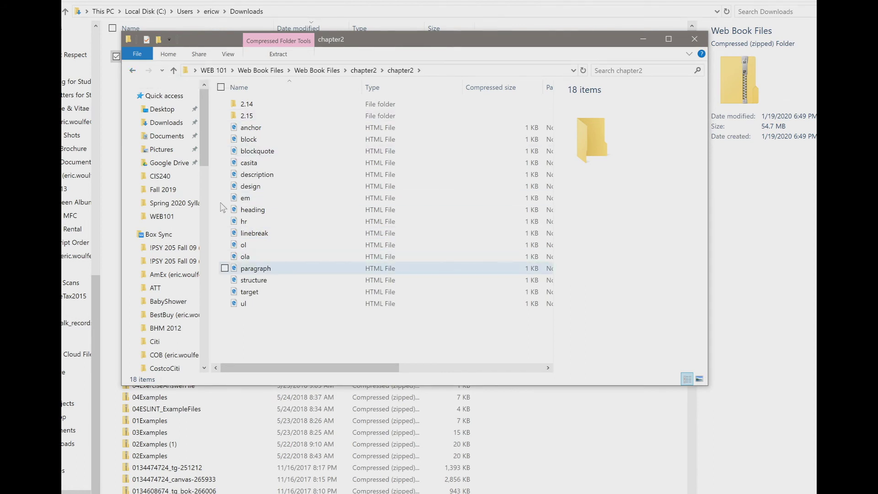
Step: Return to the WEB 101 folder and review the Chapter 2 and Chapter 4 folders there
{"action": "left_click", "coordinate": [132, 71]}
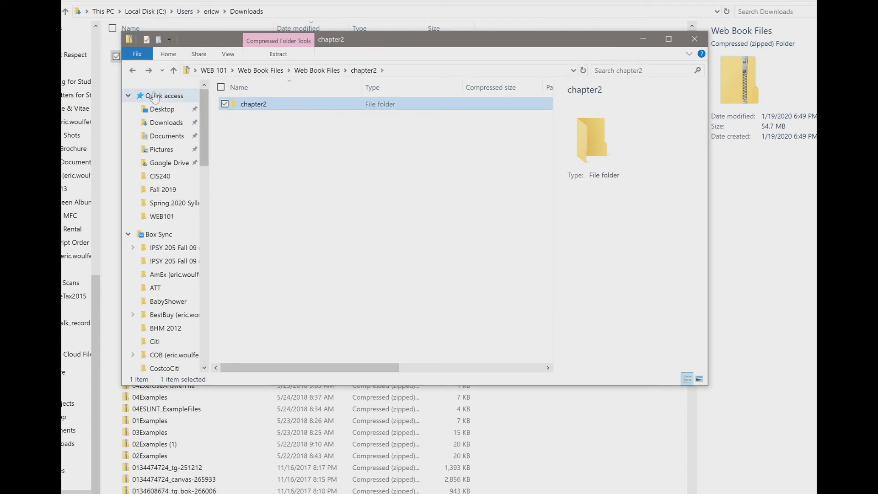
{"action": "left_click", "coordinate": [132, 71]}
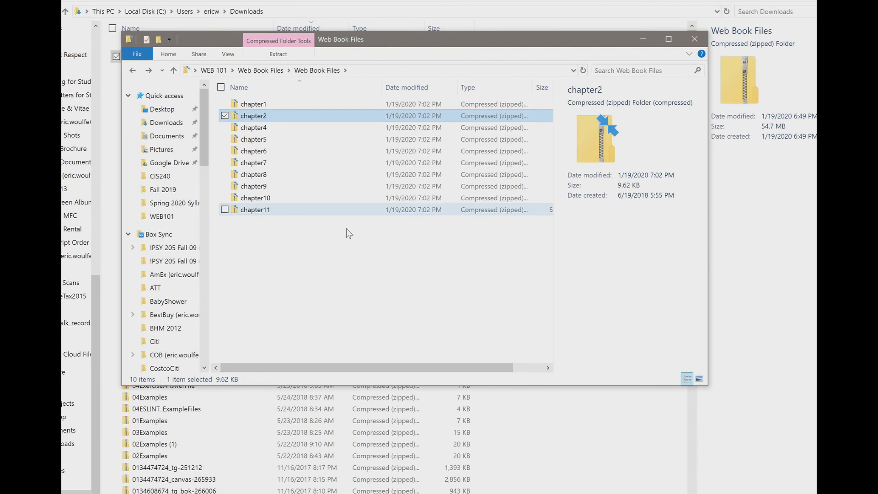
{"action": "left_click", "coordinate": [343, 242]}
{"action": "key", "text": "alt+Up"}
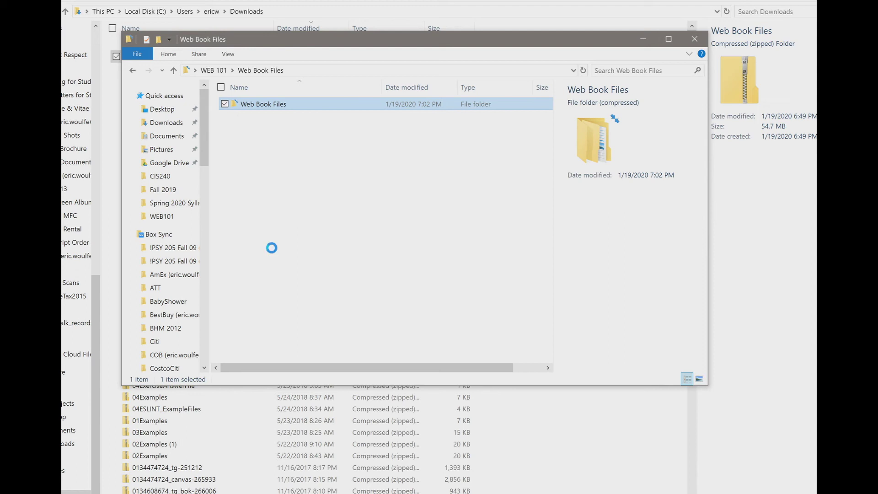
{"action": "key", "text": "alt+Up"}
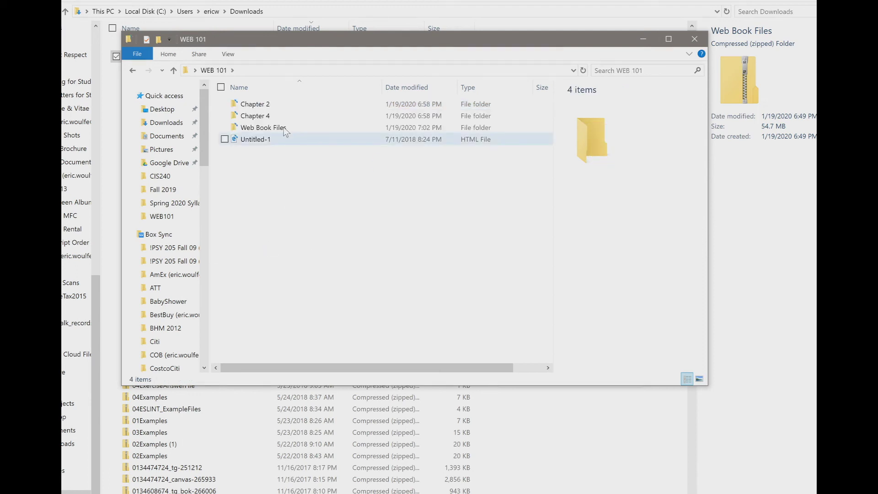
{"action": "left_click", "coordinate": [264, 104]}
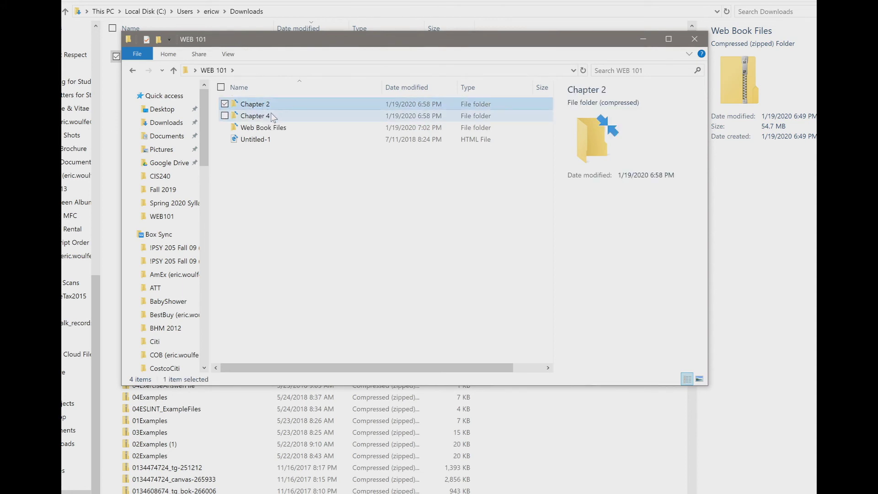
{"action": "left_click", "coordinate": [273, 118], "text": "ctrl"}
{"action": "left_click", "coordinate": [295, 222]}
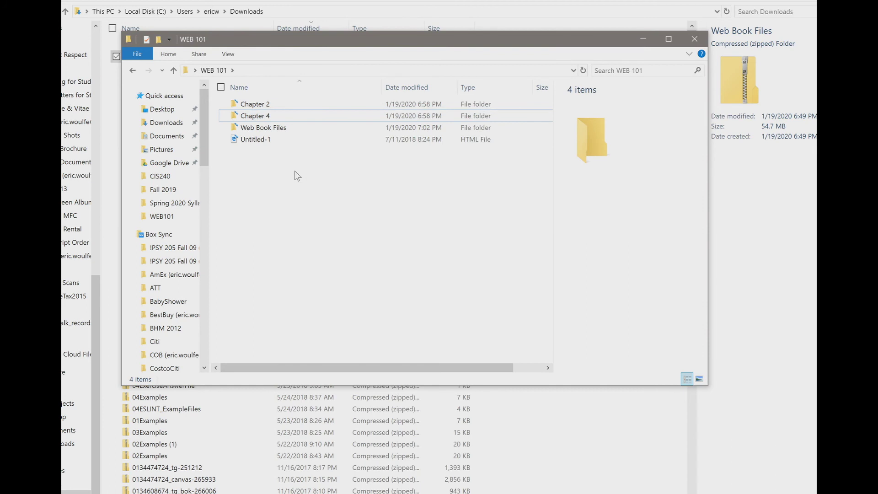
Step: Try to compress the Chapter 2 and Chapter 4 folders together into one zipped folder
{"action": "left_click", "coordinate": [253, 106]}
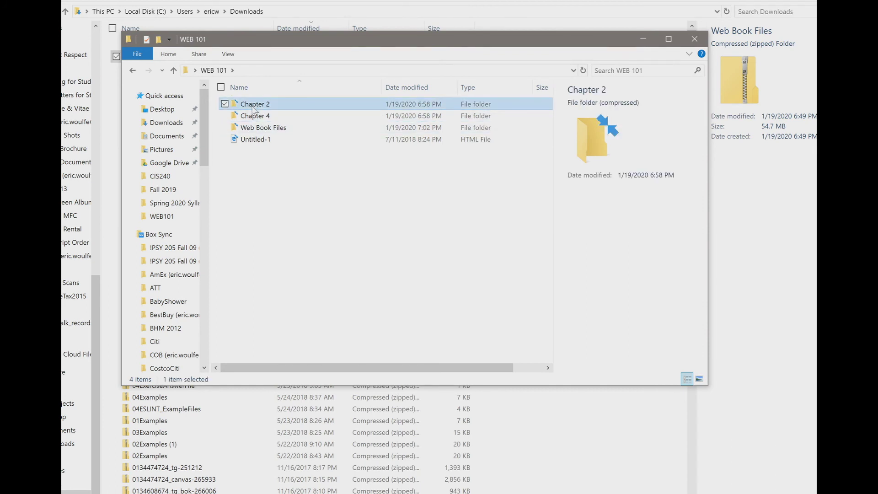
{"action": "left_click", "coordinate": [264, 118], "text": "ctrl"}
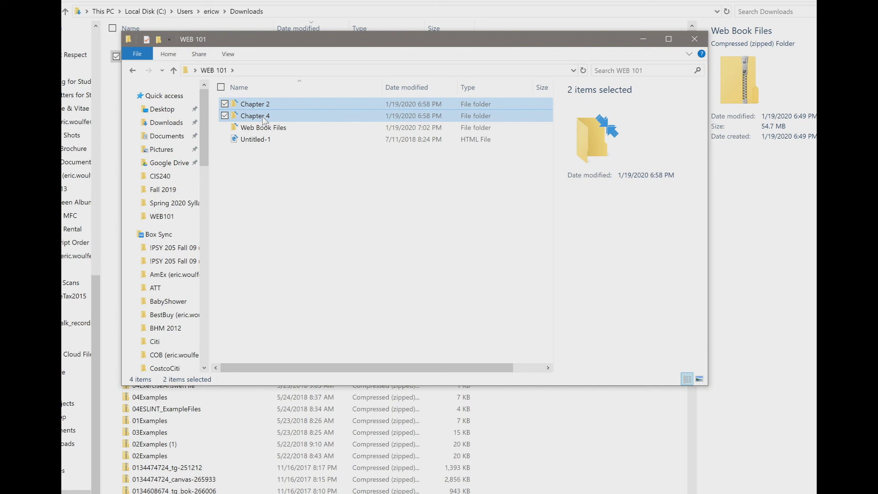
{"action": "right_click", "coordinate": [284, 116]}
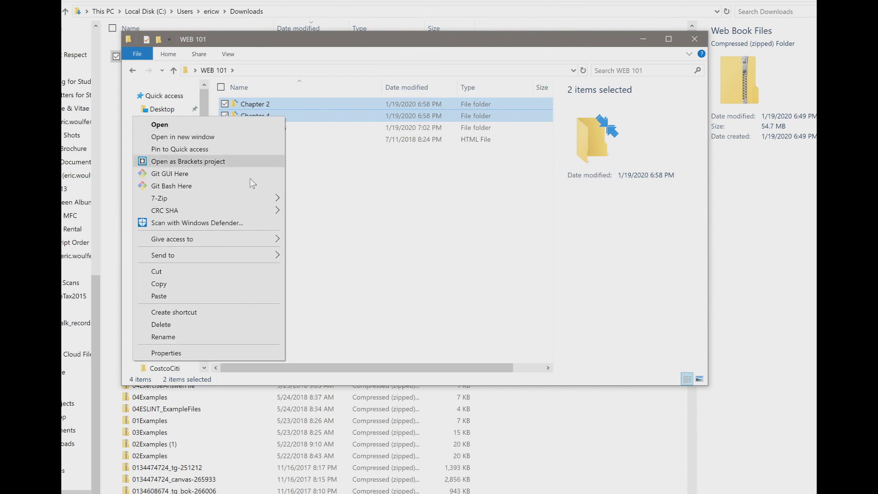
{"action": "mouse_move", "coordinate": [252, 257]}
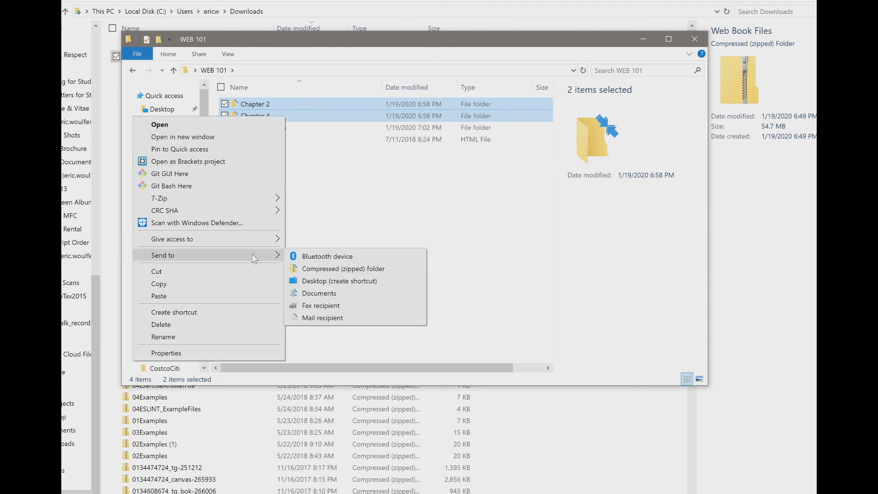
{"action": "left_click", "coordinate": [344, 270]}
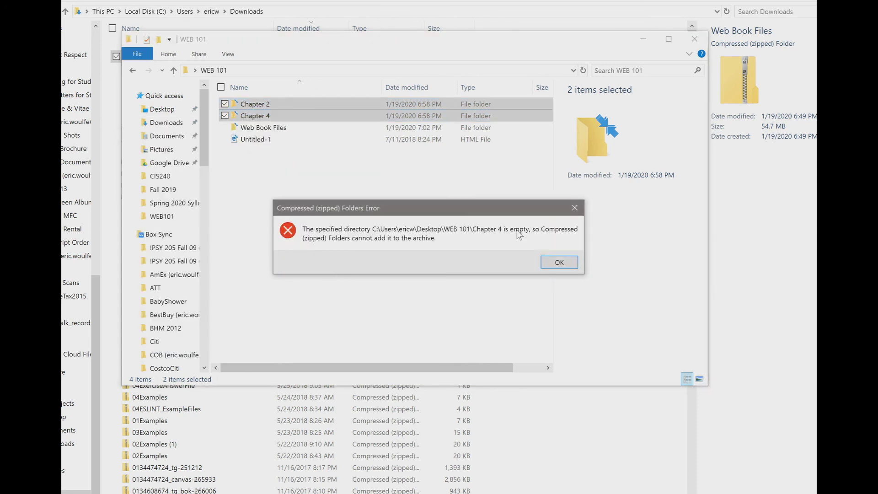
{"action": "left_click", "coordinate": [553, 261]}
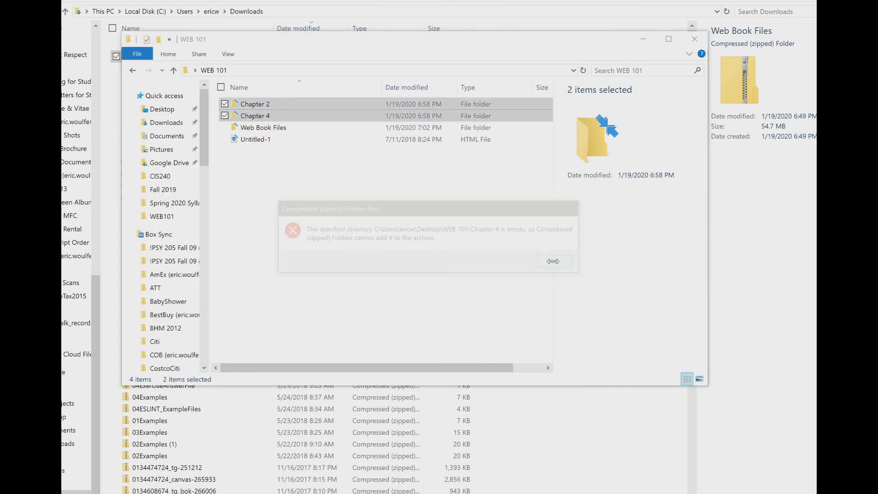
Step: Copy the Untitled-1 HTML file from WEB 101 into both the Chapter 4 and Chapter 2 folders
{"action": "left_click", "coordinate": [263, 140]}
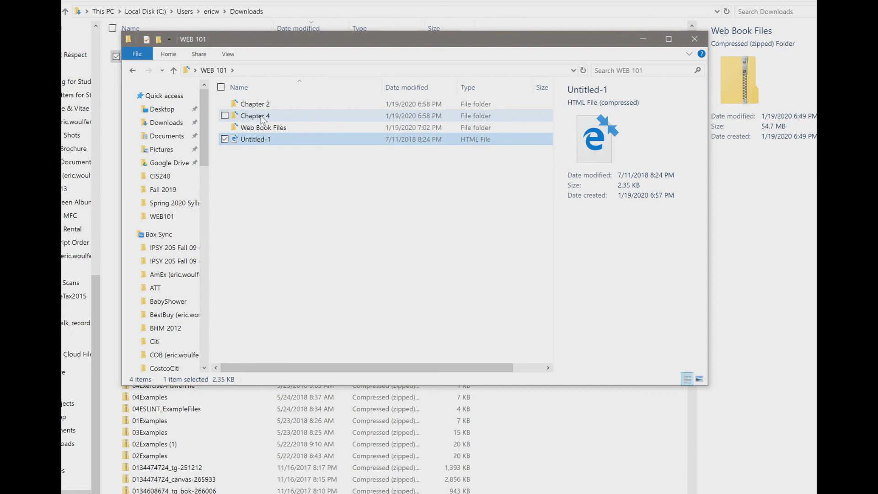
{"action": "double_click", "coordinate": [260, 117]}
{"action": "key", "text": "ctrl+v"}
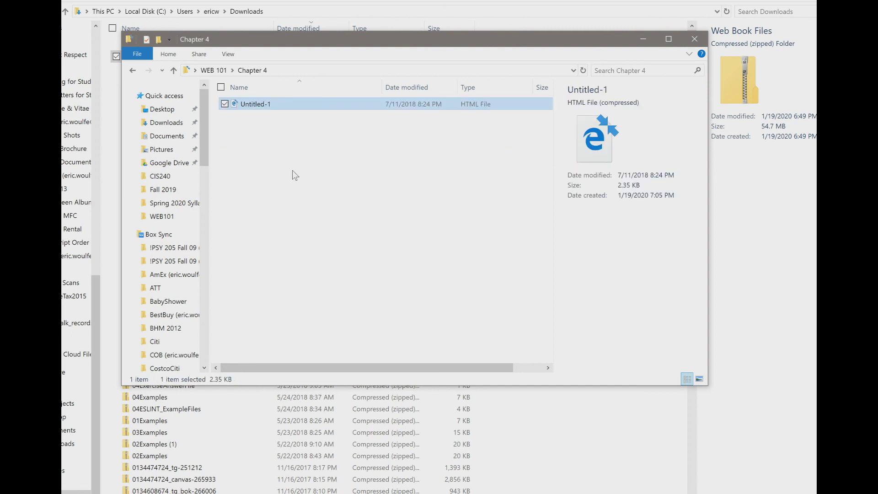
{"action": "key", "text": "alt+Up"}
{"action": "key", "text": "Up"}
{"action": "key", "text": "Return"}
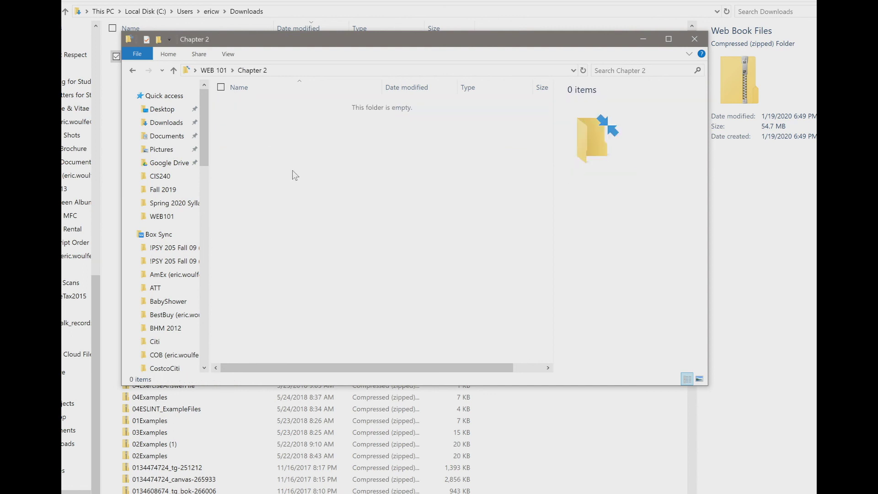
{"action": "key", "text": "ctrl+v"}
{"action": "left_click", "coordinate": [293, 170]}
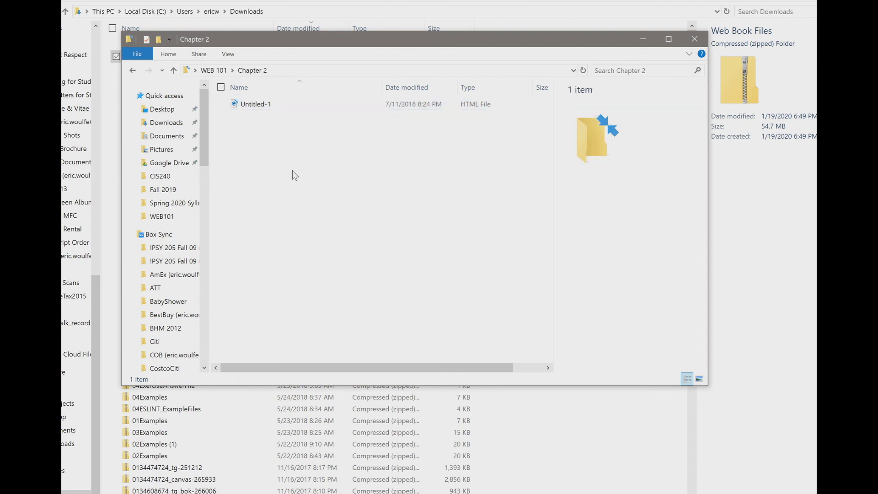
Step: Compress the Chapter 2 and Chapter 4 folders in WEB 101 together into a single zipped folder
{"action": "key", "text": "alt+Up"}
{"action": "left_click", "coordinate": [304, 211]}
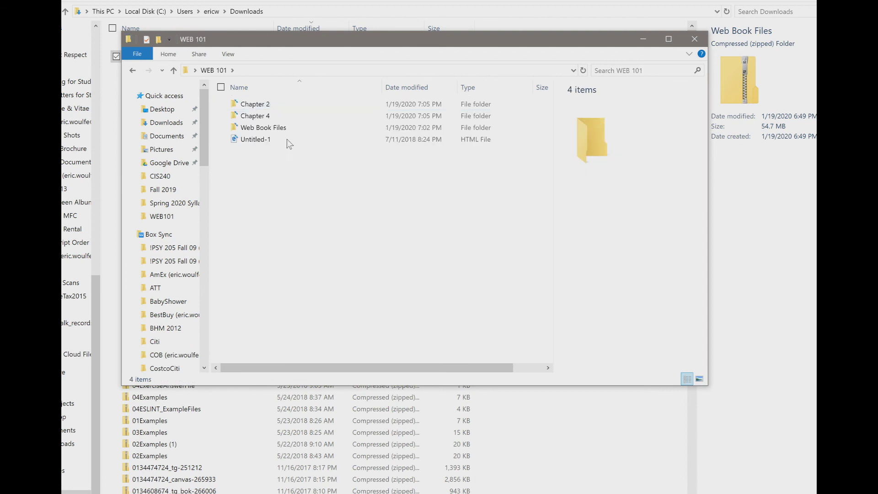
{"action": "left_click", "coordinate": [266, 105]}
{"action": "left_click", "coordinate": [268, 111], "text": "ctrl"}
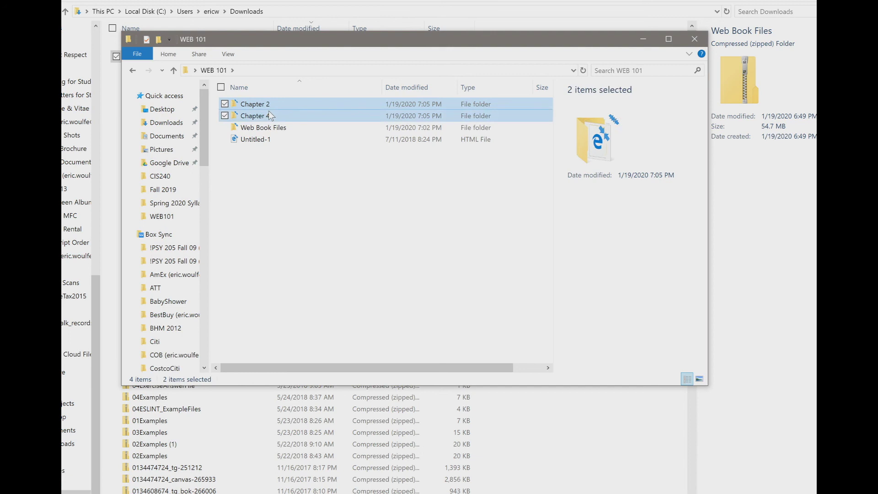
{"action": "right_click", "coordinate": [269, 113]}
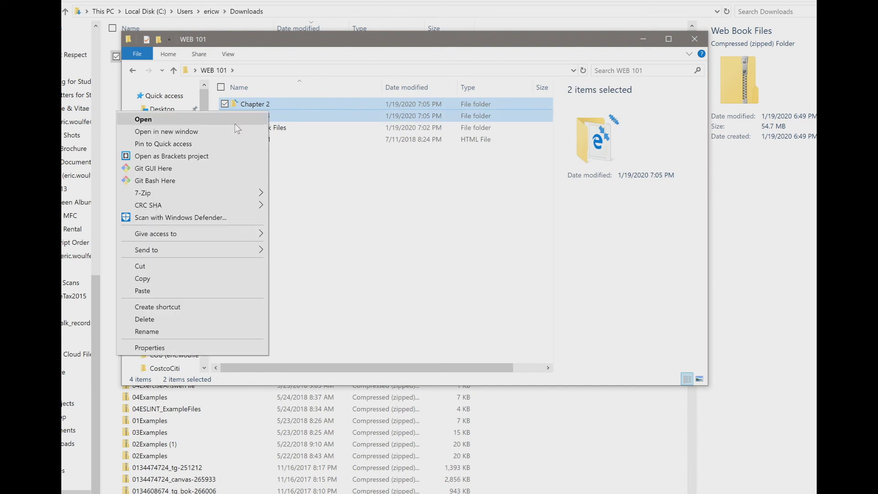
{"action": "mouse_move", "coordinate": [222, 247]}
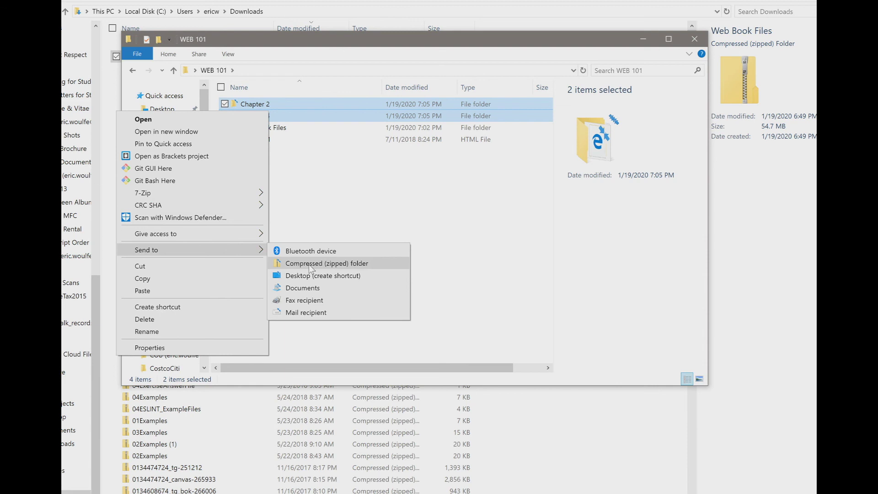
{"action": "left_click", "coordinate": [310, 264]}
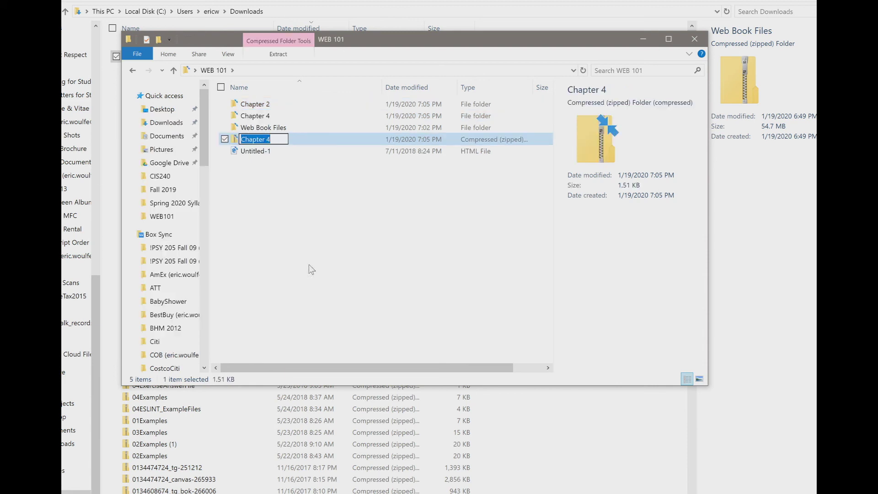
Step: Name the new zipped folder "Chapters 2 & 4"
{"action": "type", "text": "CHapters"}
{"action": "key", "text": "BackSpace"}
{"action": "key", "text": "BackSpace"}
{"action": "key", "text": "BackSpace"}
{"action": "key", "text": "BackSpace"}
{"action": "key", "text": "BackSpace"}
{"action": "key", "text": "BackSpace"}
{"action": "key", "text": "BackSpace"}
{"action": "key", "text": "BackSpace"}
{"action": "type", "text": "Chatp"}
{"action": "key", "text": "BackSpace"}
{"action": "key", "text": "BackSpace"}
{"action": "type", "text": "pters 2 & 4"}
{"action": "key", "text": "Return"}
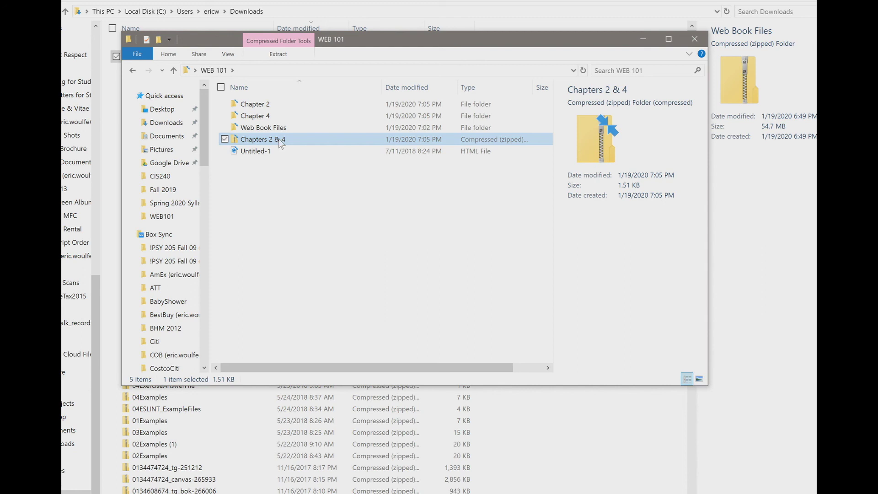
{"action": "left_click", "coordinate": [295, 201]}
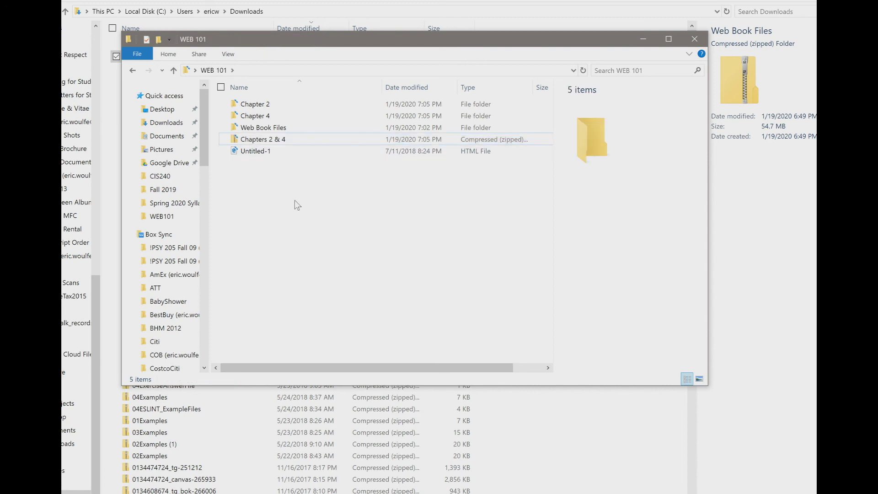